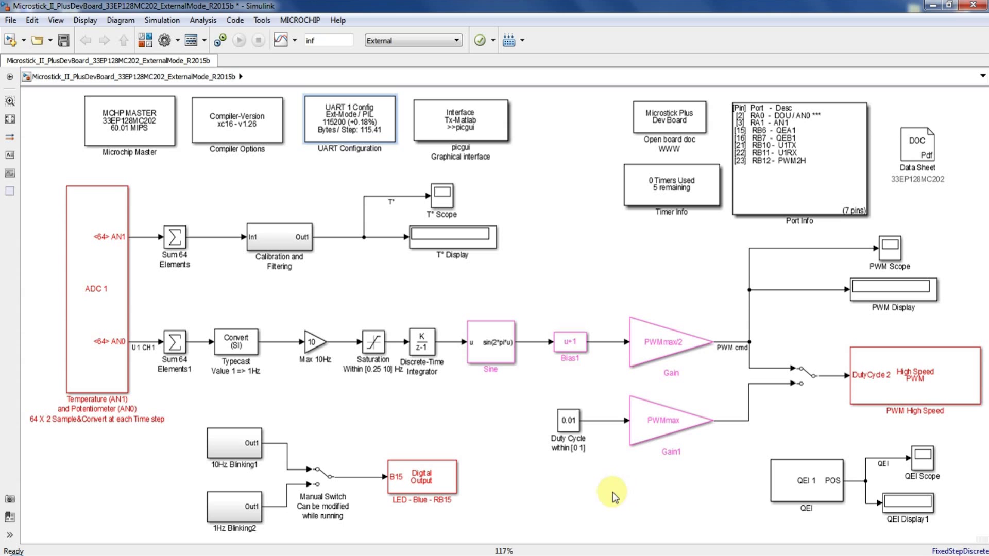
Select the picgui Interface block and keep the simulation mode on External.
left_click(487, 140)
left_click(439, 40)
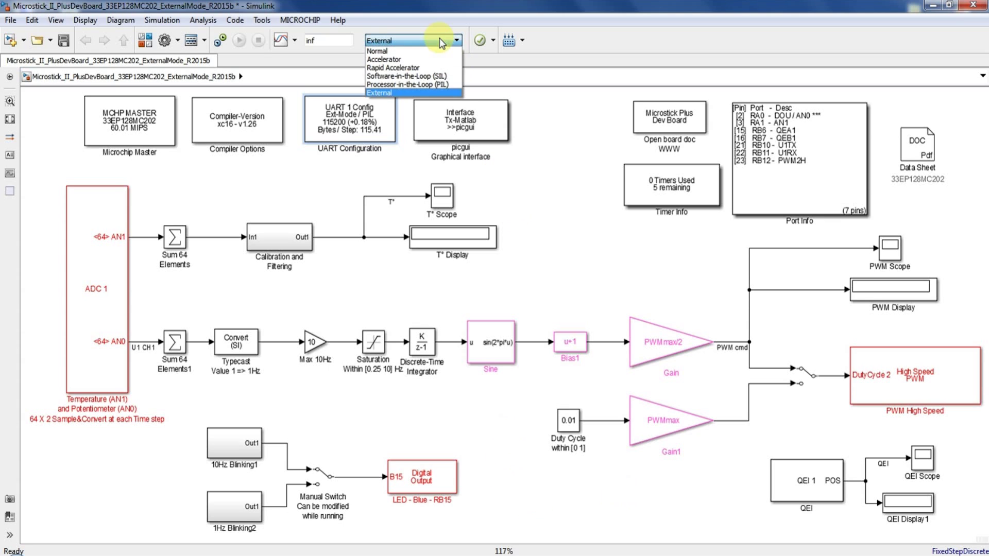
left_click(391, 95)
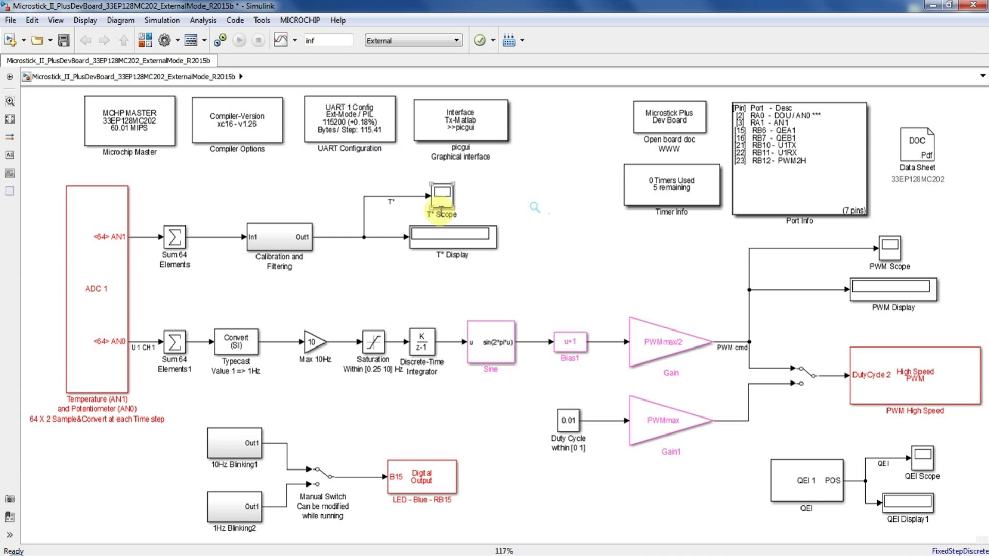
Inspect the PWM Scope, High Speed PWM switch and LED Manual Switch blocks, then clear the selection.
left_click(891, 253)
left_click(905, 484)
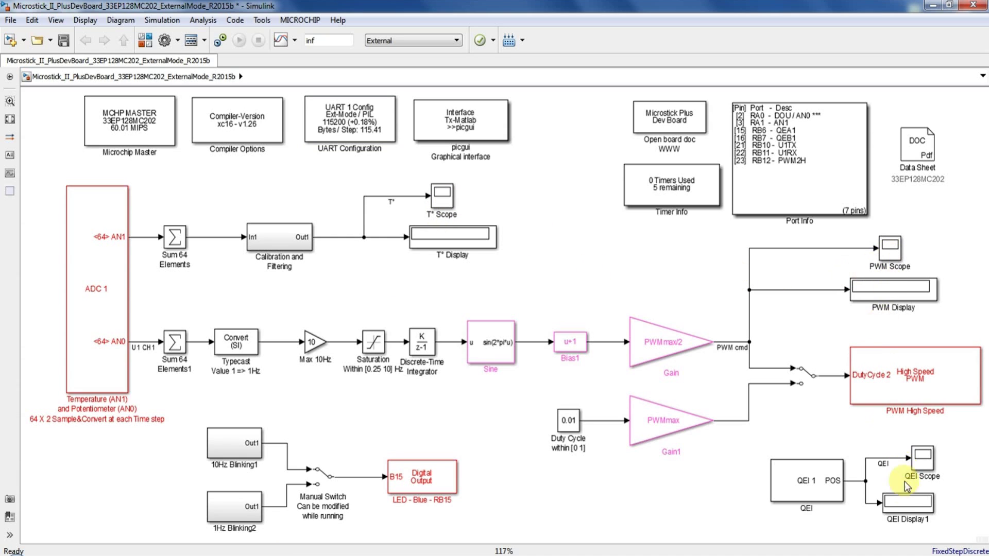
left_click(879, 486)
left_click_drag(781, 322, 818, 405)
left_click_drag(301, 427, 341, 531)
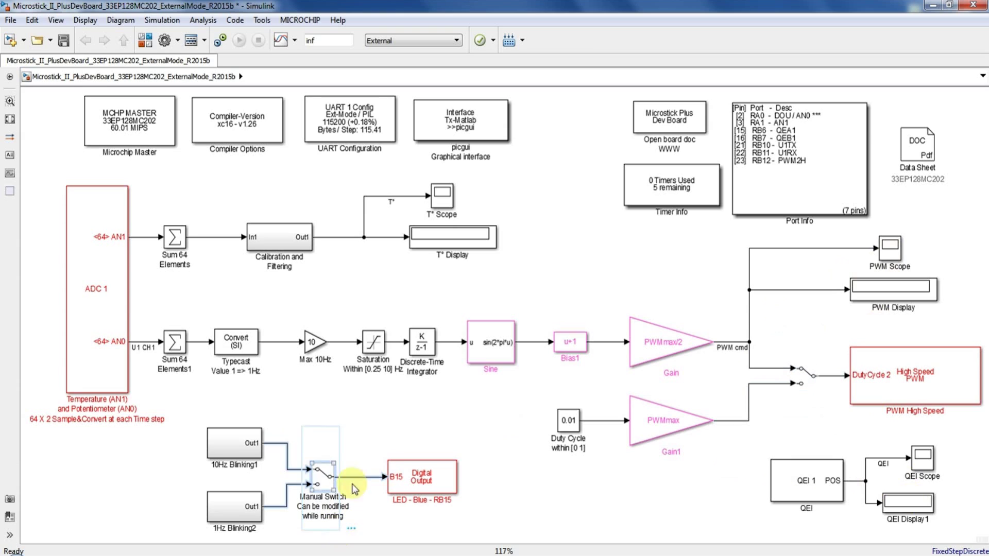
left_click(490, 416)
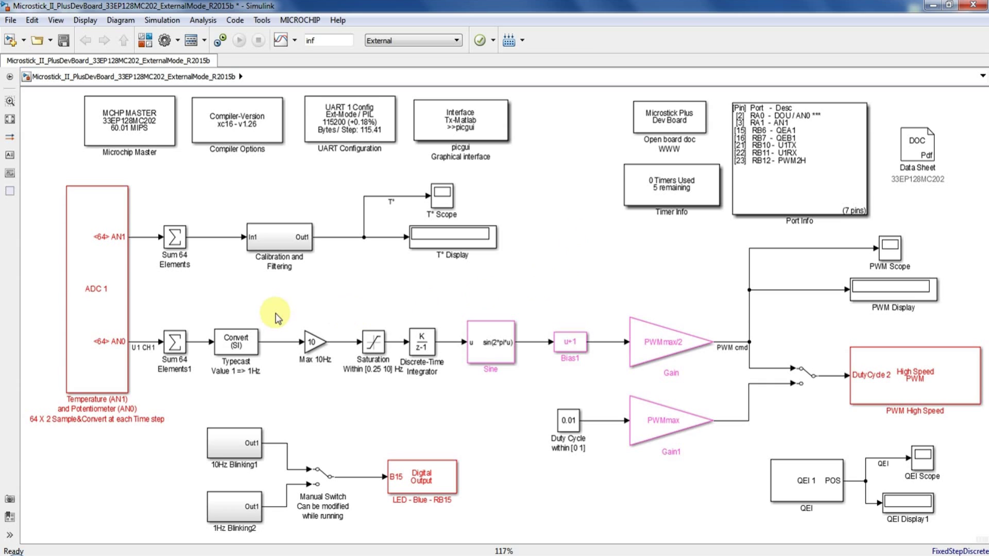
Recheck that the mode is External, zoom into the board photo, then close Windows Photo Viewer.
left_click(384, 41)
left_click(385, 41)
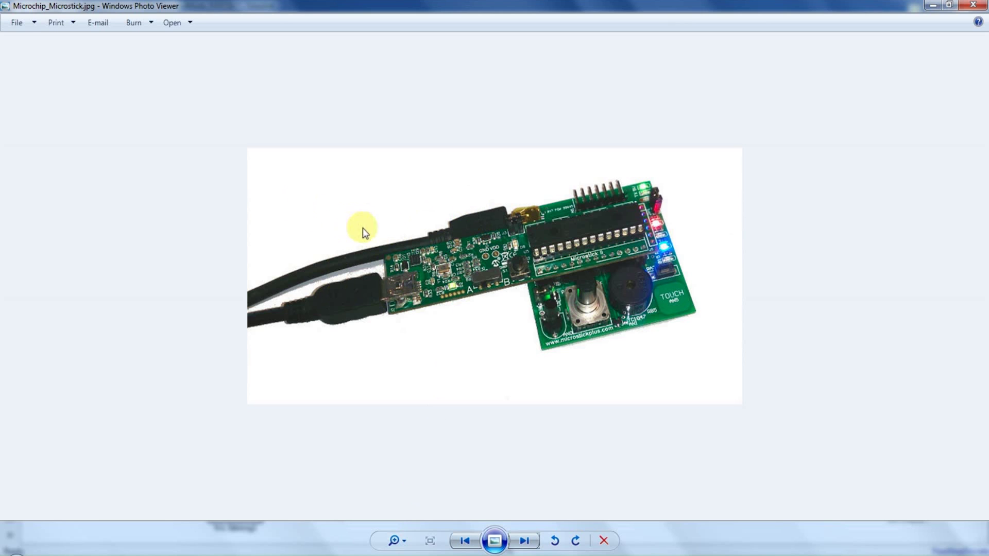
scroll(381, 224, "up", 1)
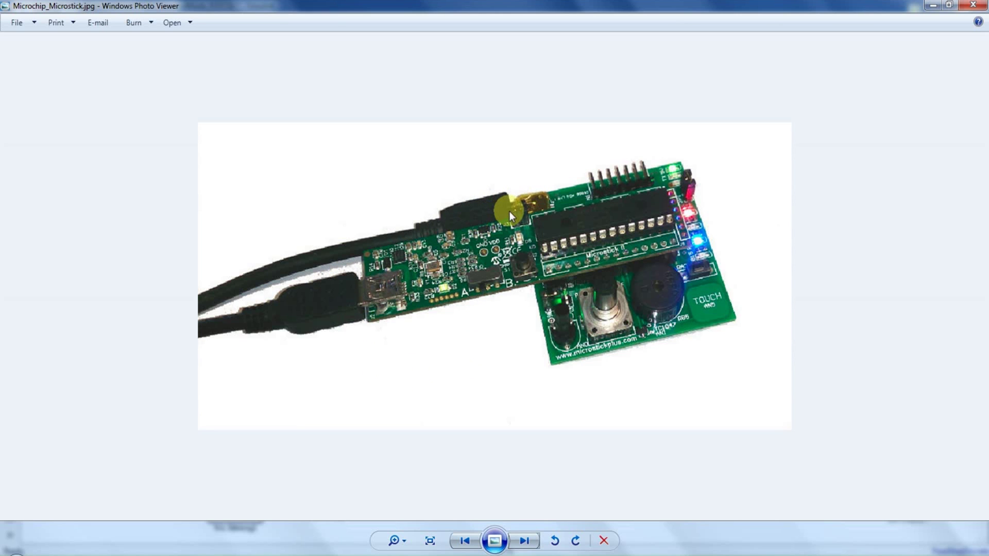
key("alt+F4")
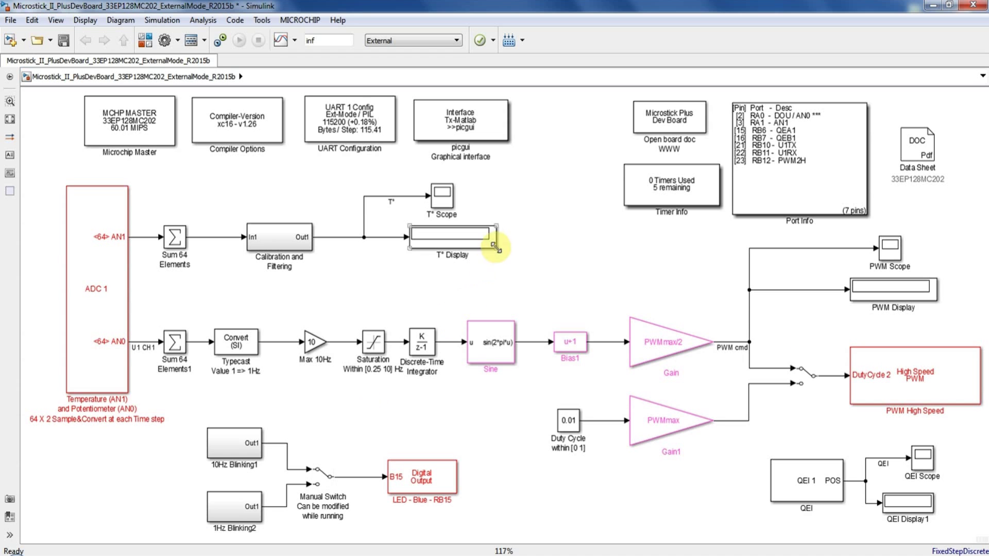
In MICROCHIP External Mode Setup, choose host port COM9 and baud rate 115200.
left_click(302, 21)
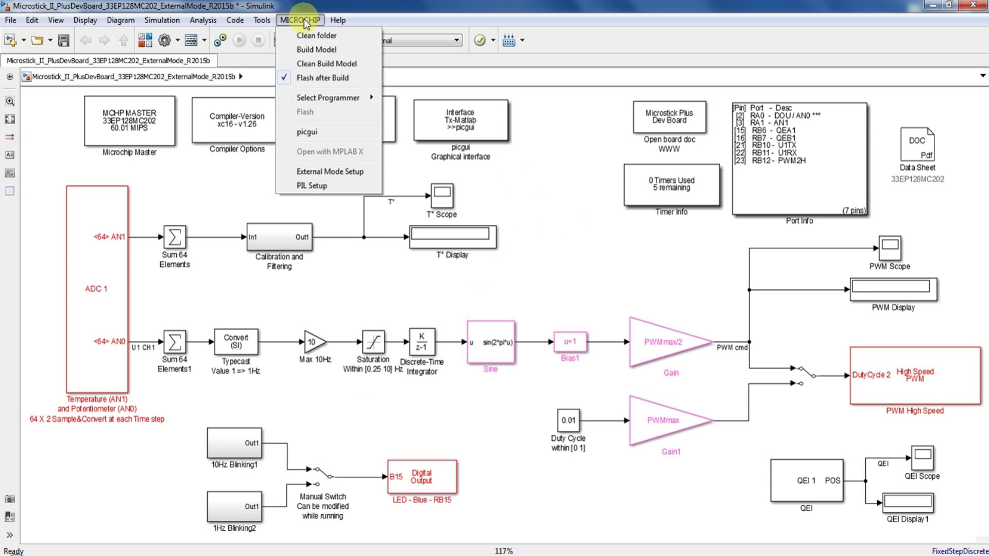
left_click(329, 171)
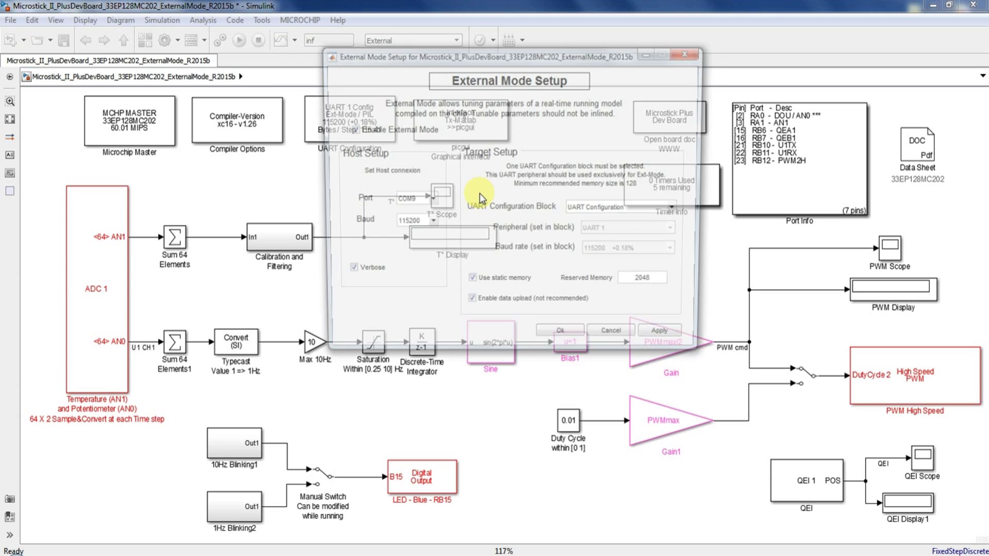
left_click(430, 200)
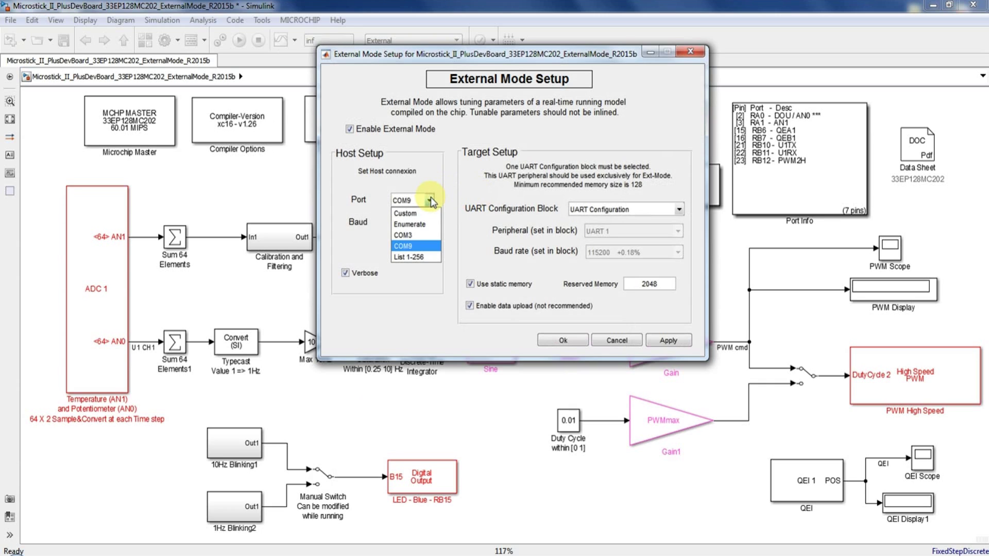
left_click(425, 247)
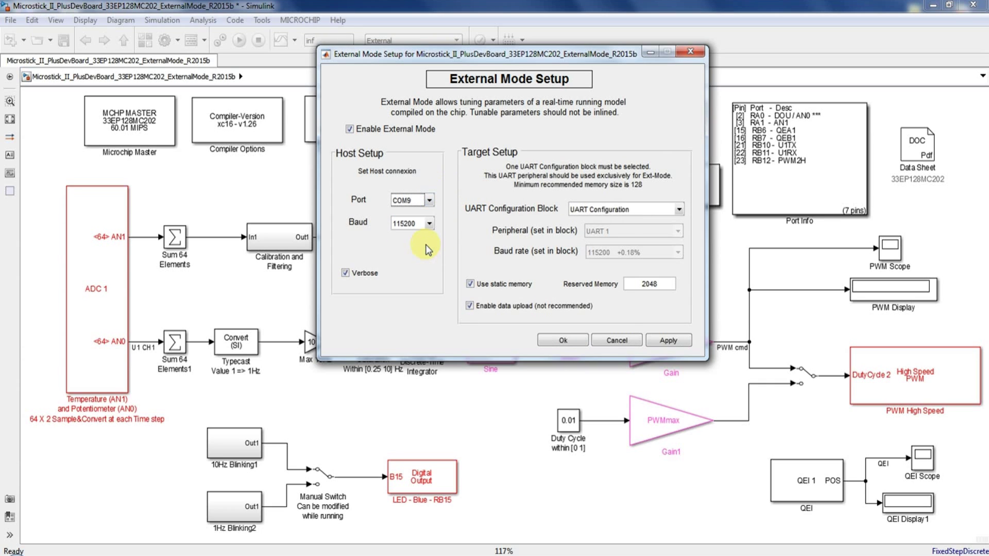
left_click_drag(438, 55, 336, 182)
left_click(325, 352)
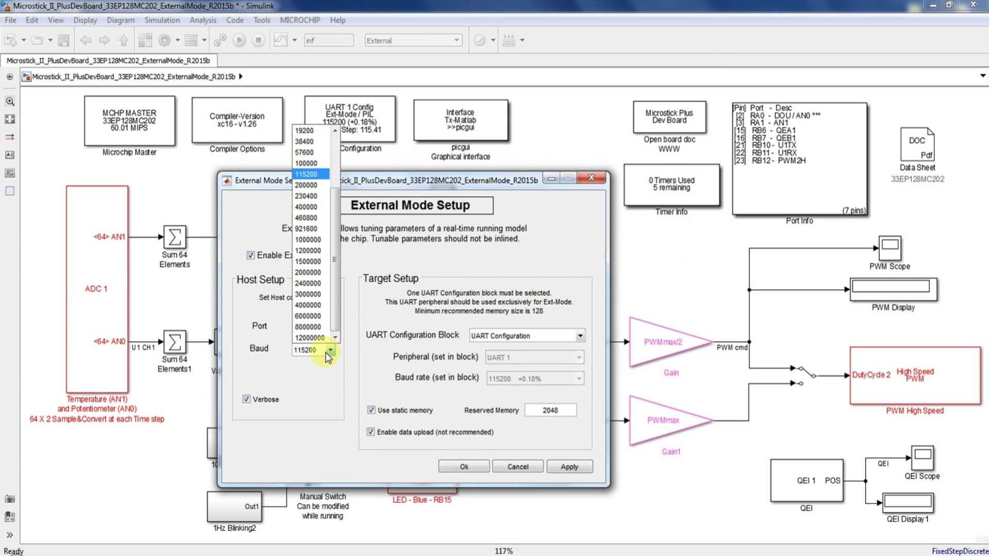
left_click(309, 175)
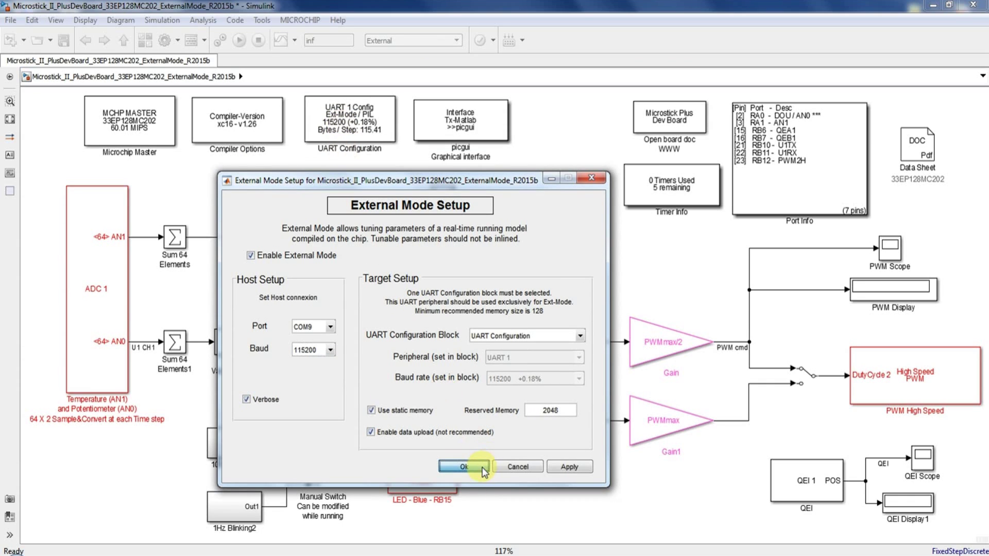
Accept the External Mode settings and select Microstick II as the programmer.
left_click(464, 466)
left_click(300, 20)
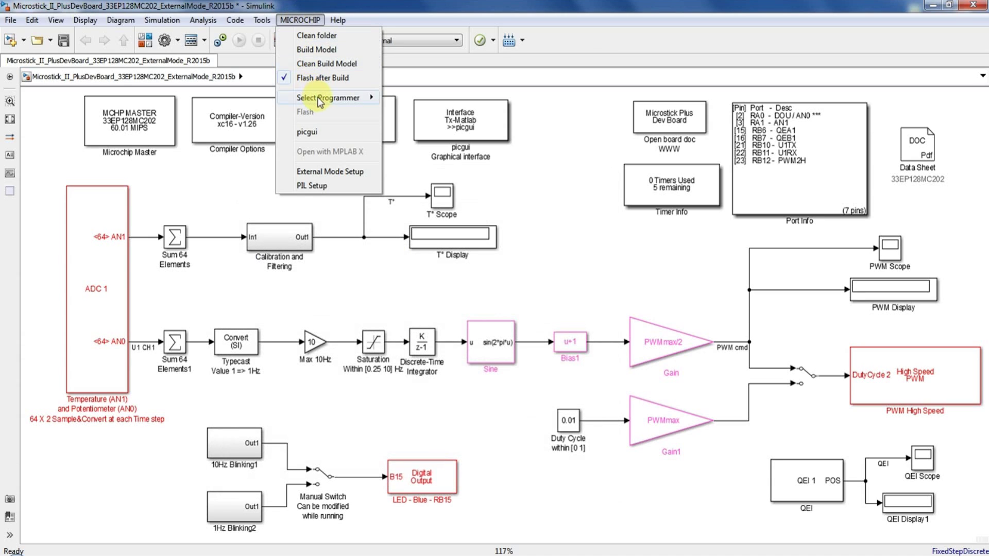
mouse_move(319, 100)
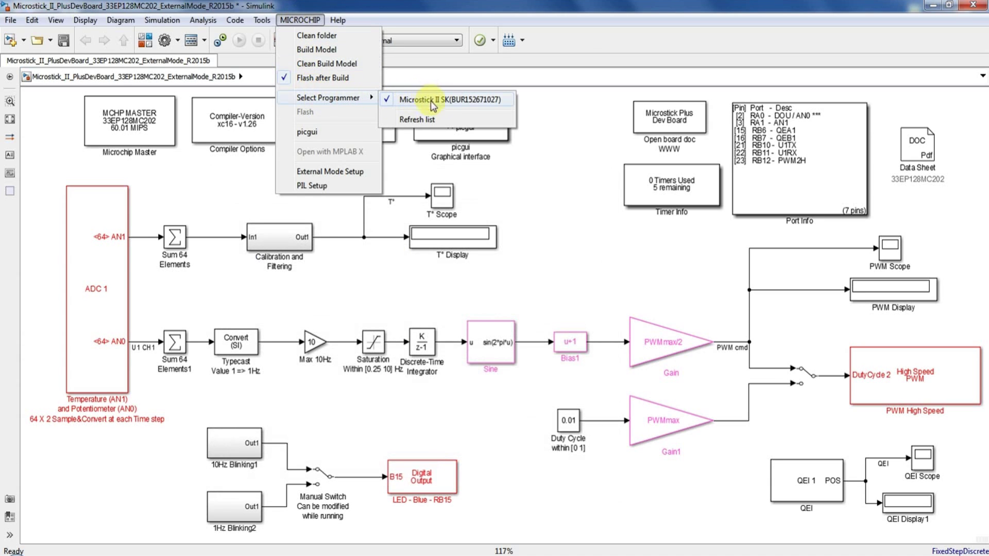
left_click(537, 174)
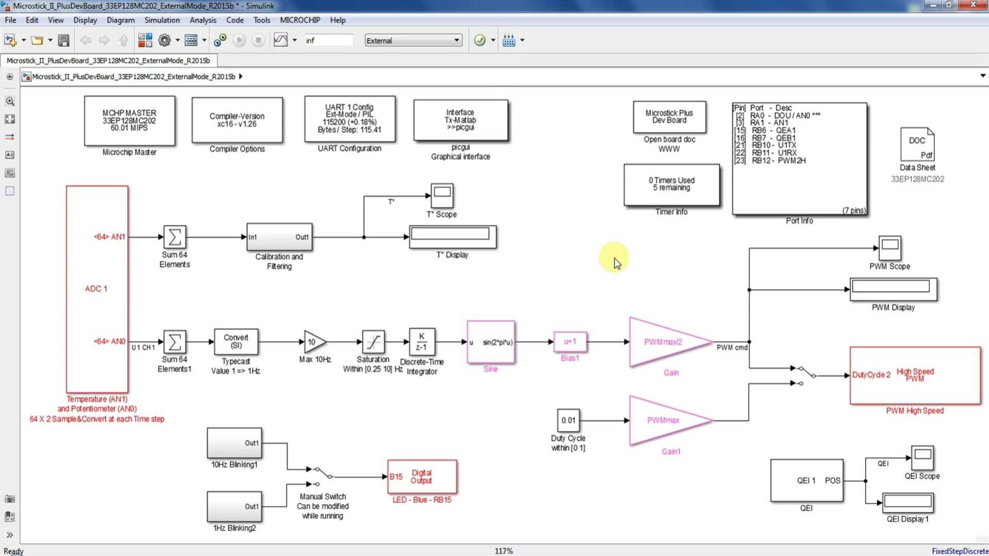
Build and flash the model with Ctrl+B, docking the Diagnostic Viewer on the right half.
key("ctrl+b")
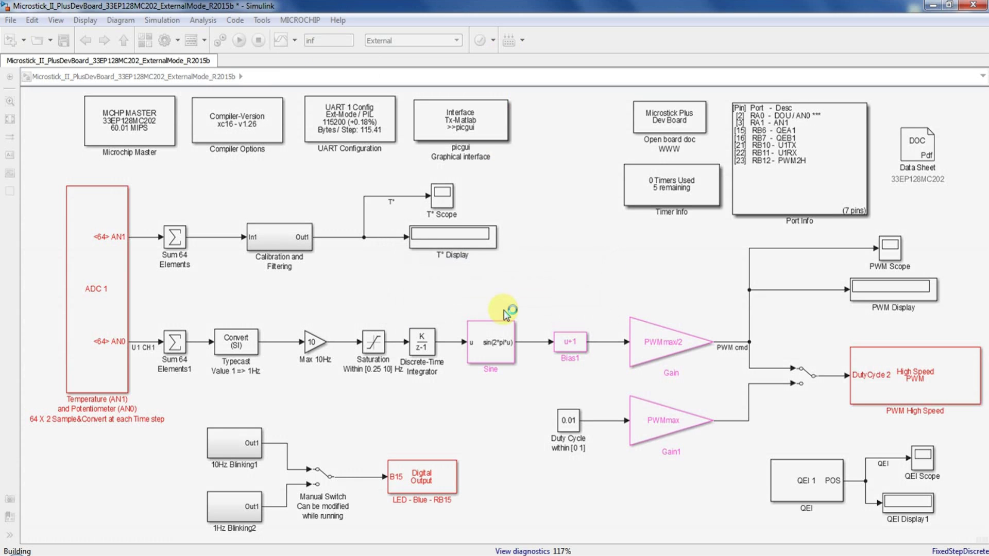
left_click_drag(505, 193, 981, 175)
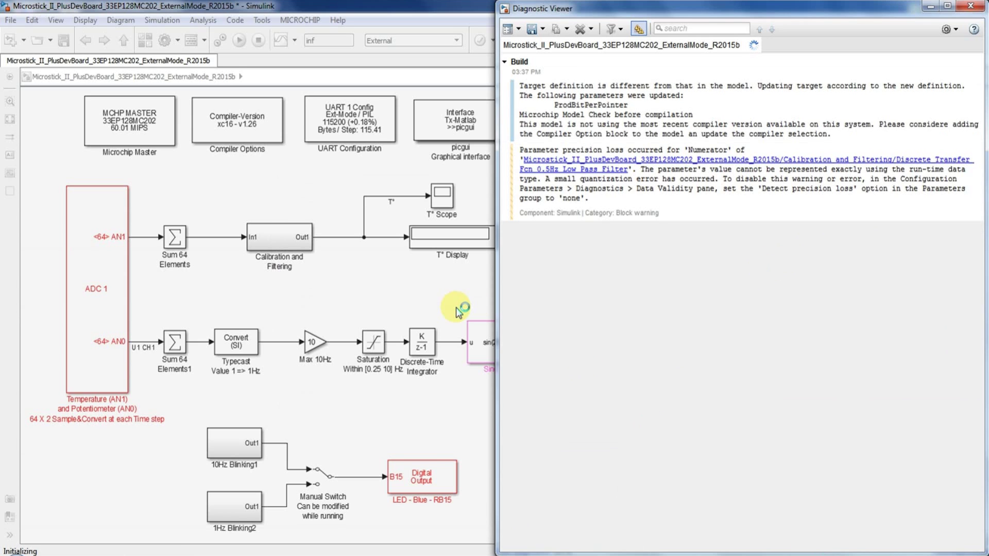
mouse_move(544, 554)
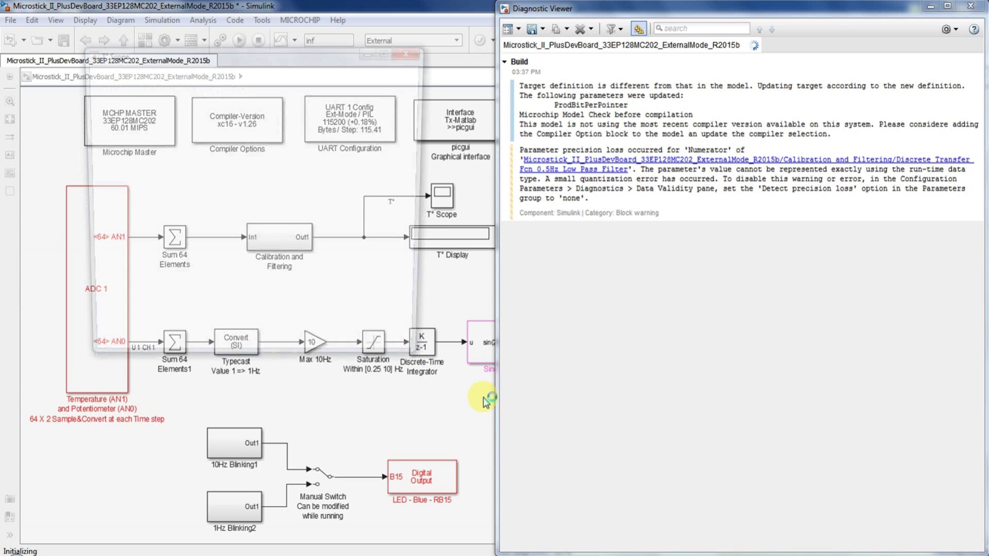
Go back to the model diagram and connect to the target board in External mode.
left_click(442, 201)
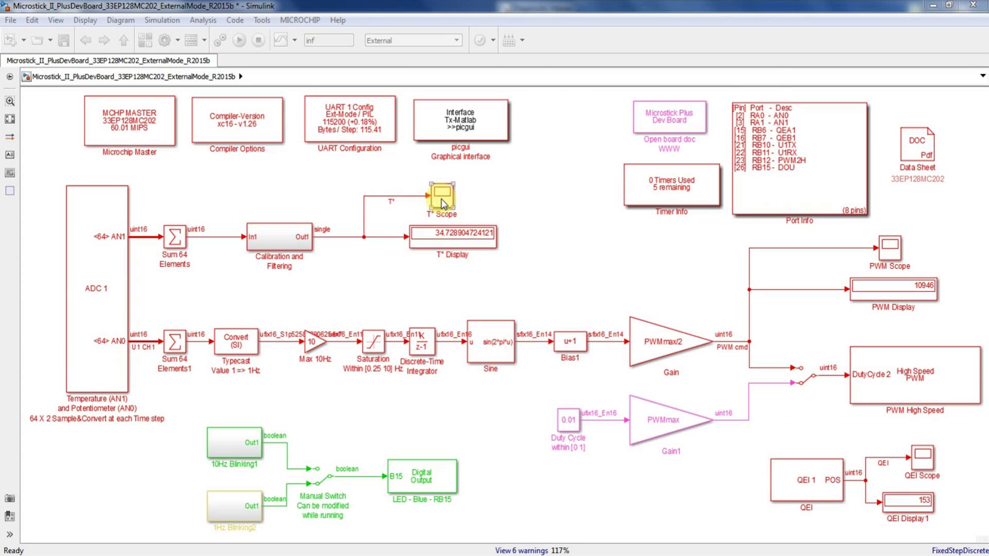
left_click(550, 233)
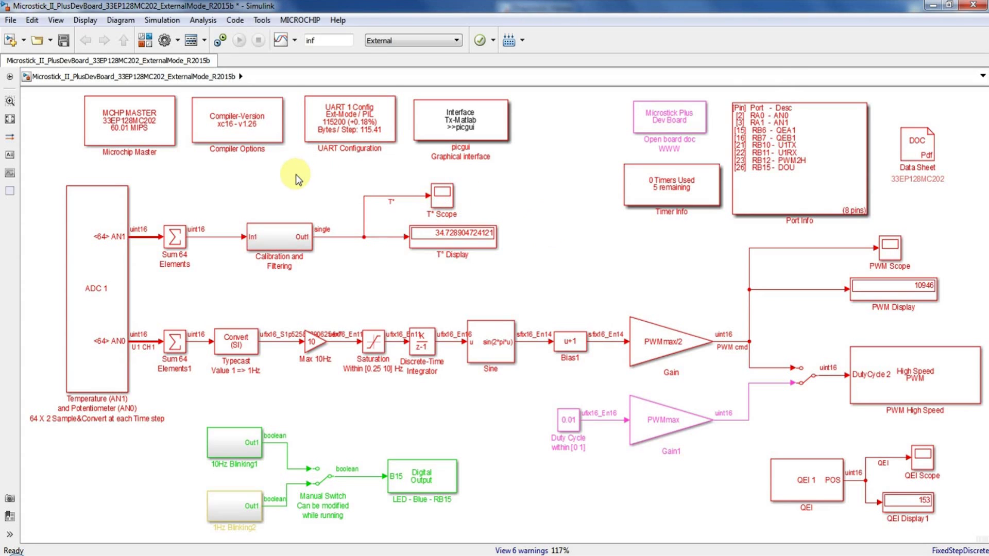
left_click(222, 41)
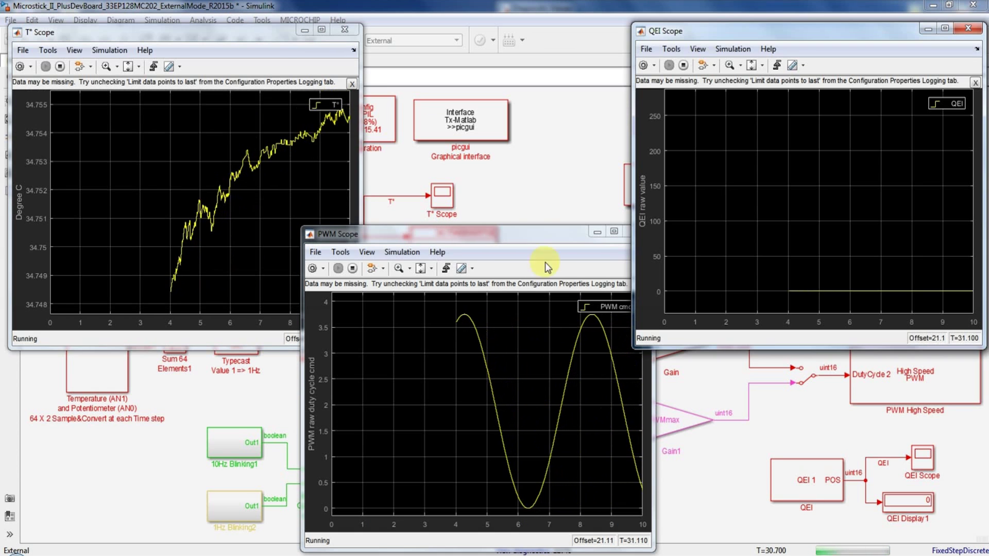
Raise the PWM Scope window above the T° and QEI scope windows.
left_click(533, 235)
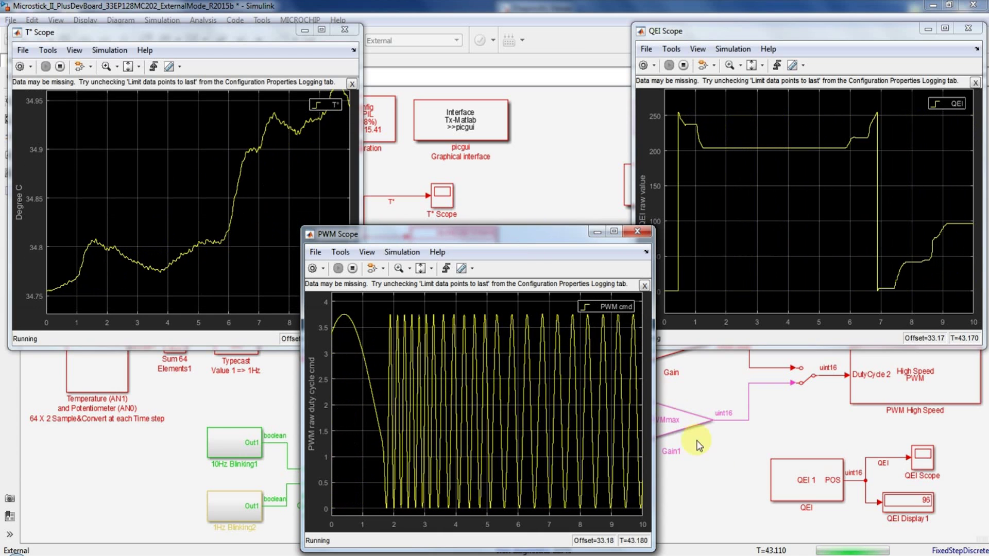
Flip the Manual Switch before High Speed PWM to PWM cmd, then restore the T° and PWM scopes.
left_click(716, 473)
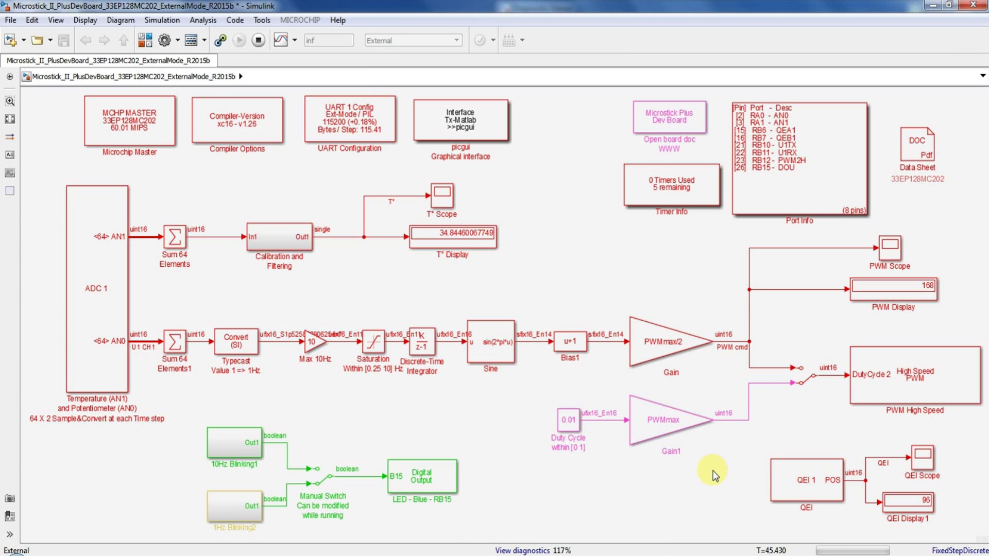
left_click(806, 377)
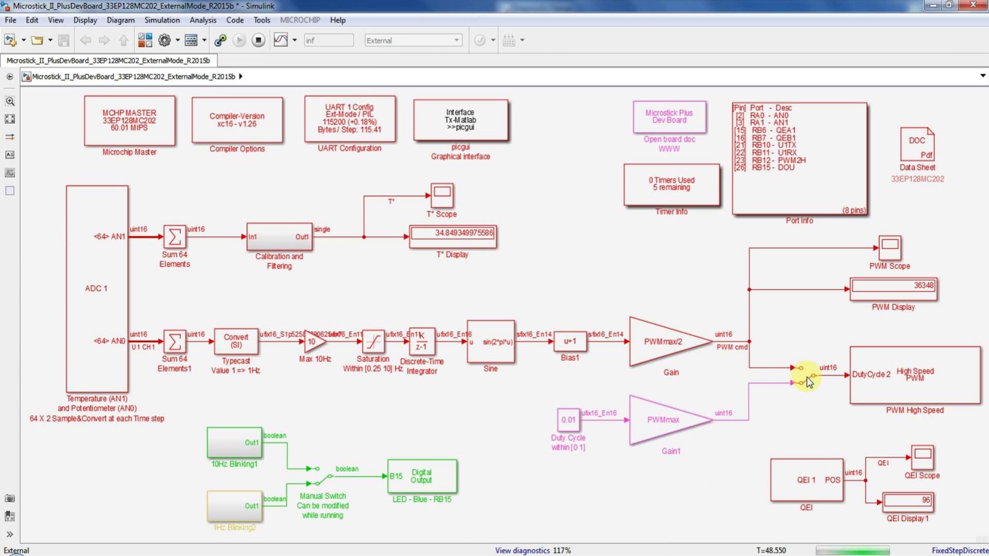
double_click(807, 377)
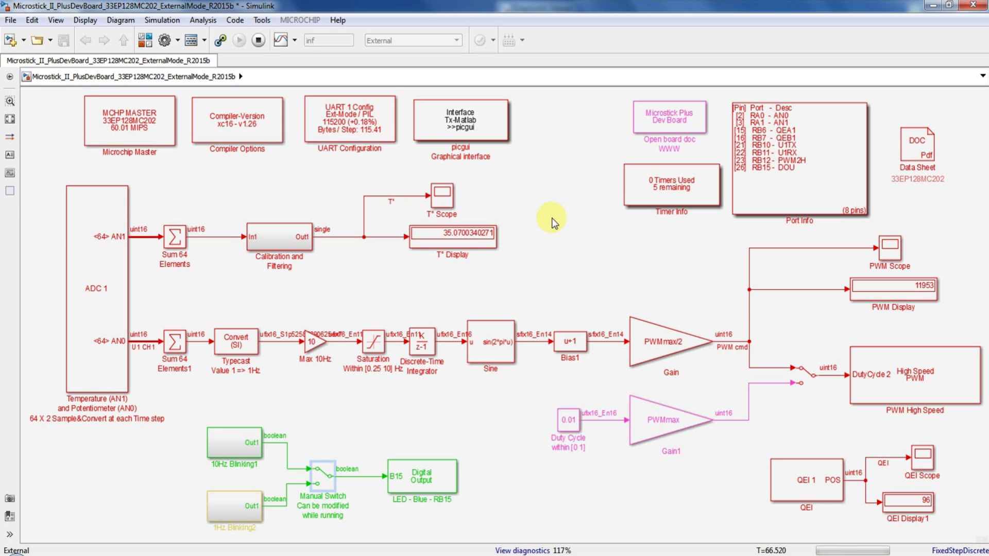
left_click(397, 555)
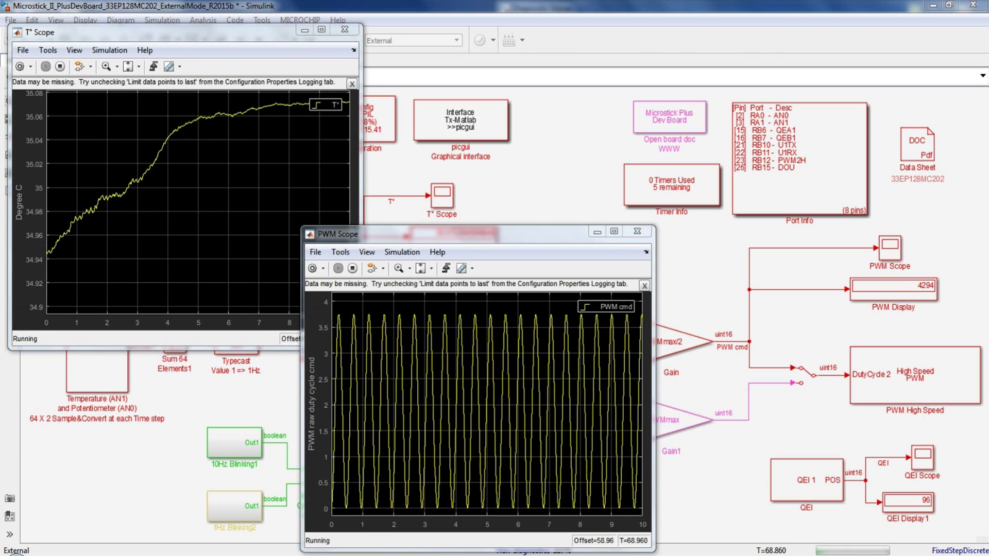